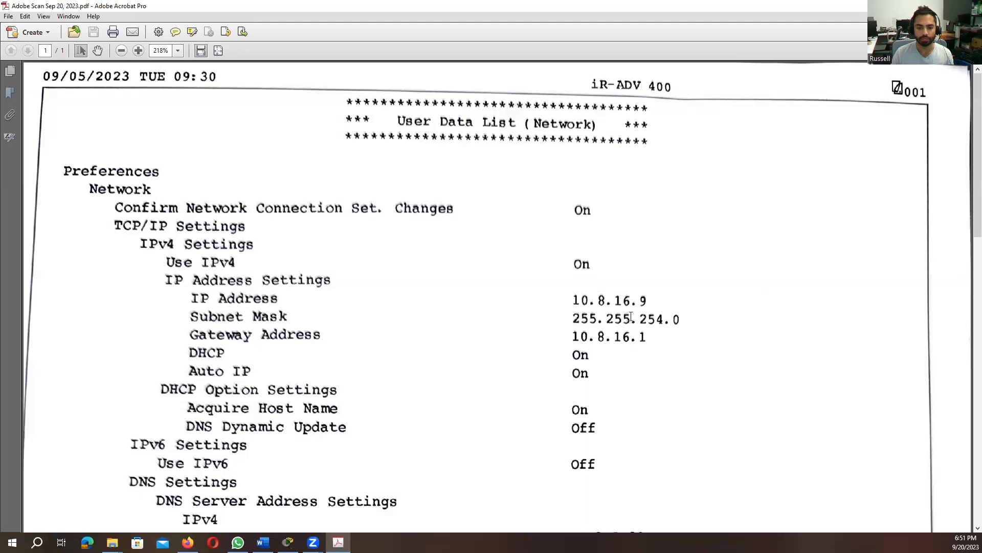
Select the IP address entry in the printer's network user data list
drag(192, 299, 625, 311)
click(614, 303)
drag(179, 300, 550, 299)
click(573, 300)
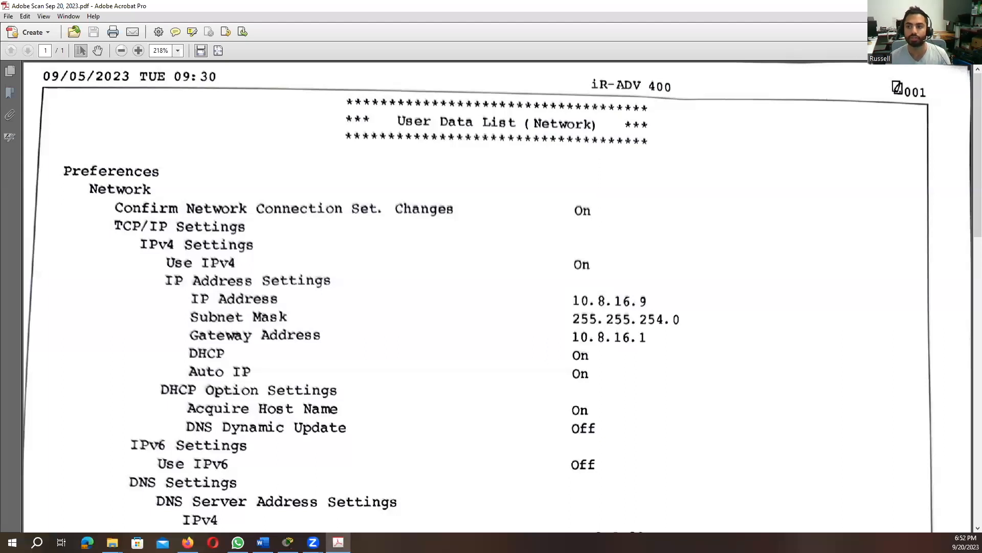
Search Windows for printers and open Printers & scanners settings
key(super+d)
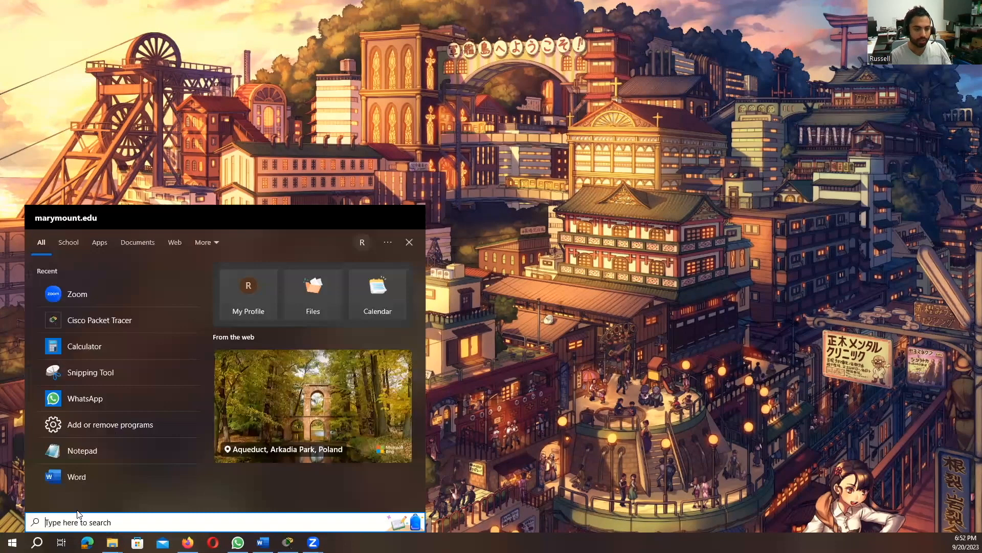
text(pri)
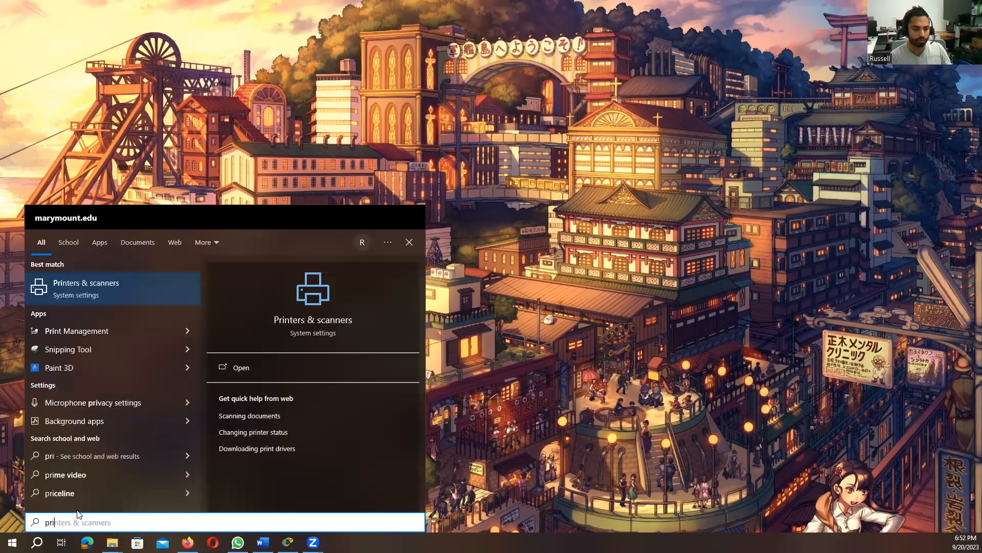
key(Return)
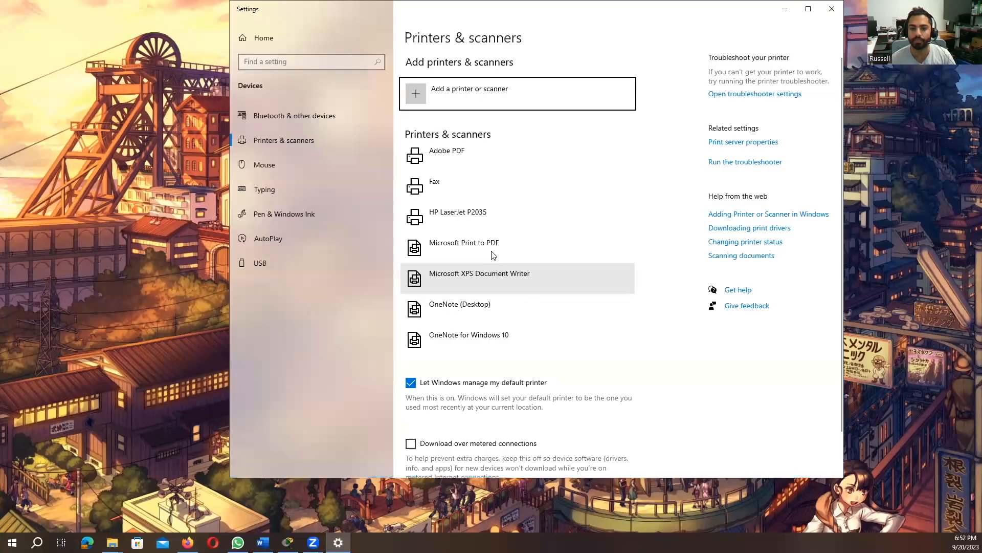
Remove the Fax printer device
click(532, 183)
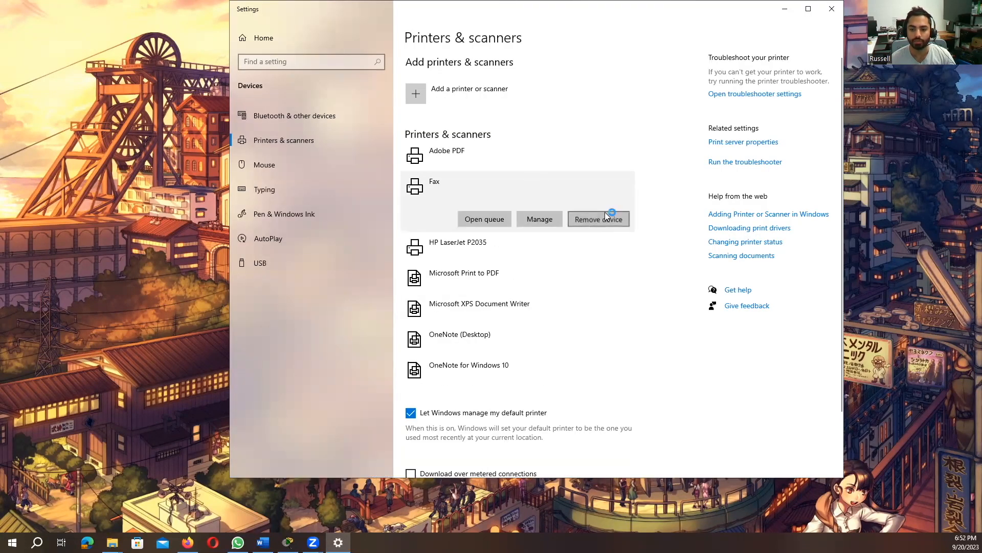
click(604, 218)
key(Return)
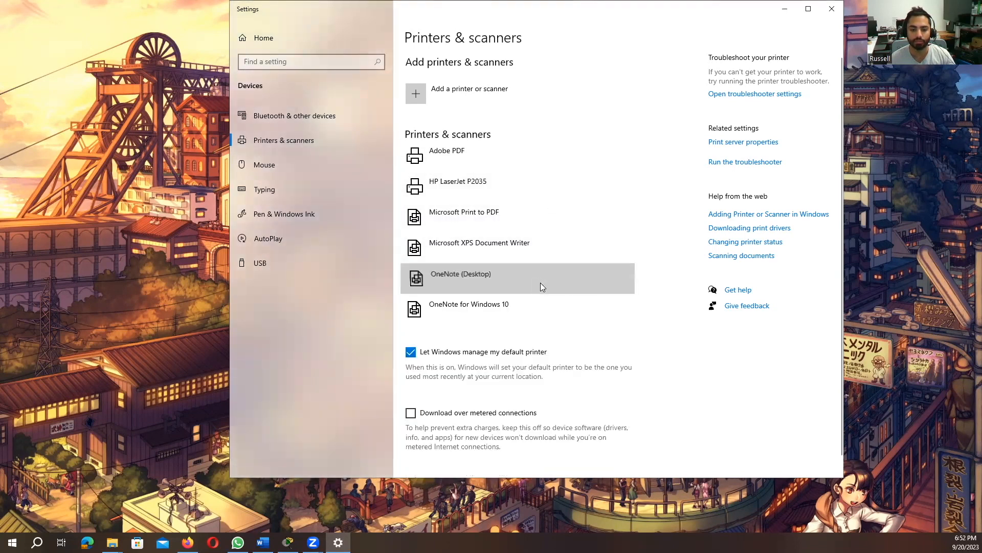
Remove the OneNote (Desktop) and OneNote for Windows 10 printer devices
click(542, 283)
click(600, 311)
click(628, 281)
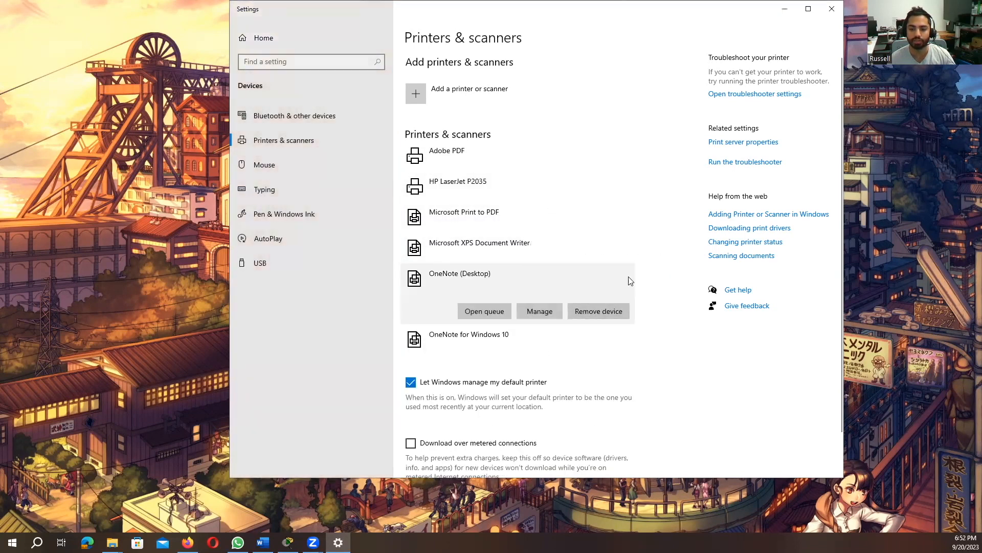
click(548, 279)
click(620, 311)
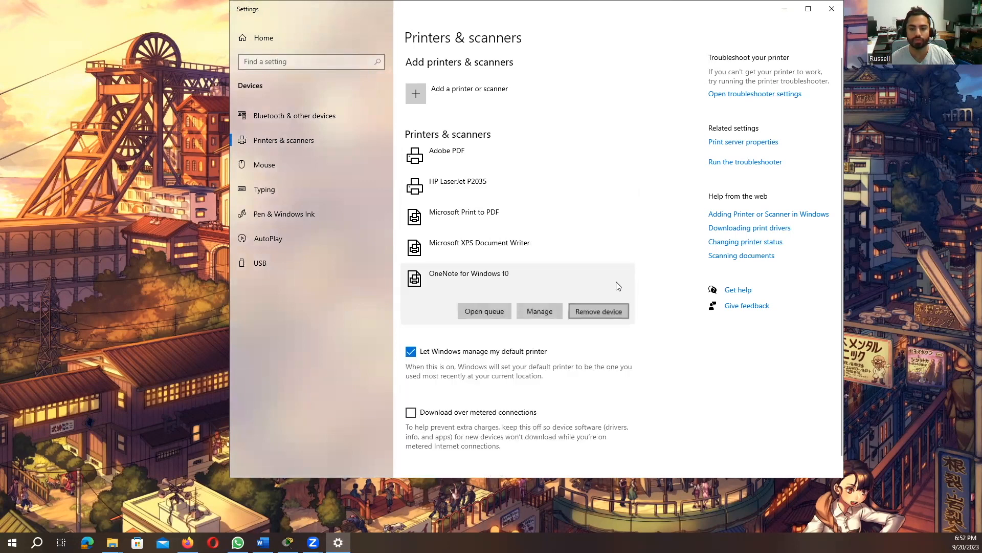
click(630, 281)
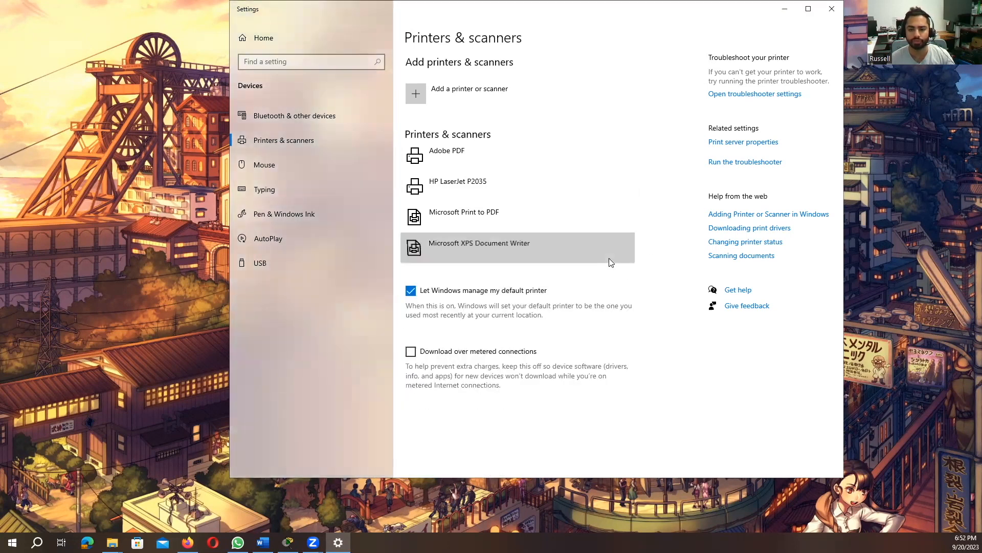
Remove the Microsoft XPS Document Writer printer device
click(609, 259)
click(616, 279)
click(634, 255)
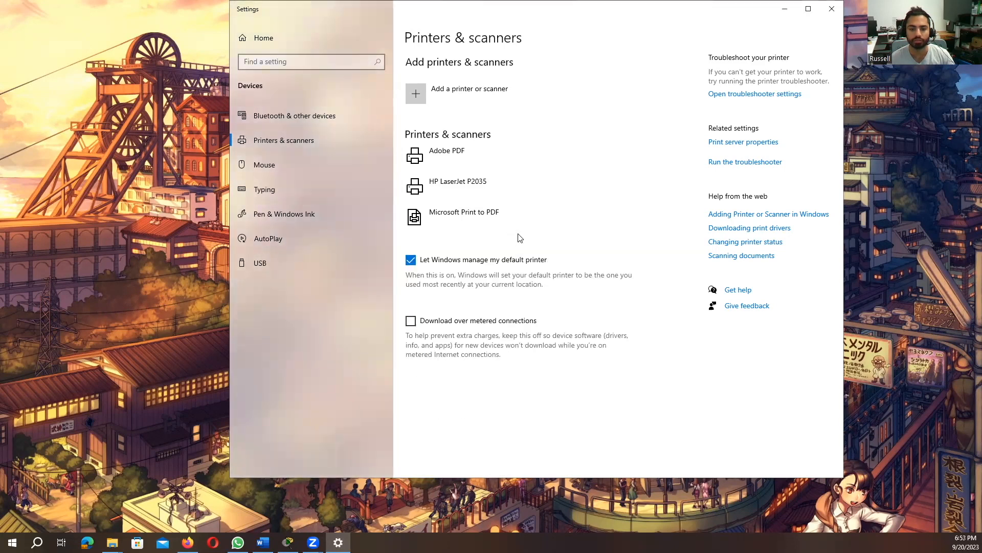
Start adding a printer that isn't listed, choosing to add it by IP address or hostname
click(523, 223)
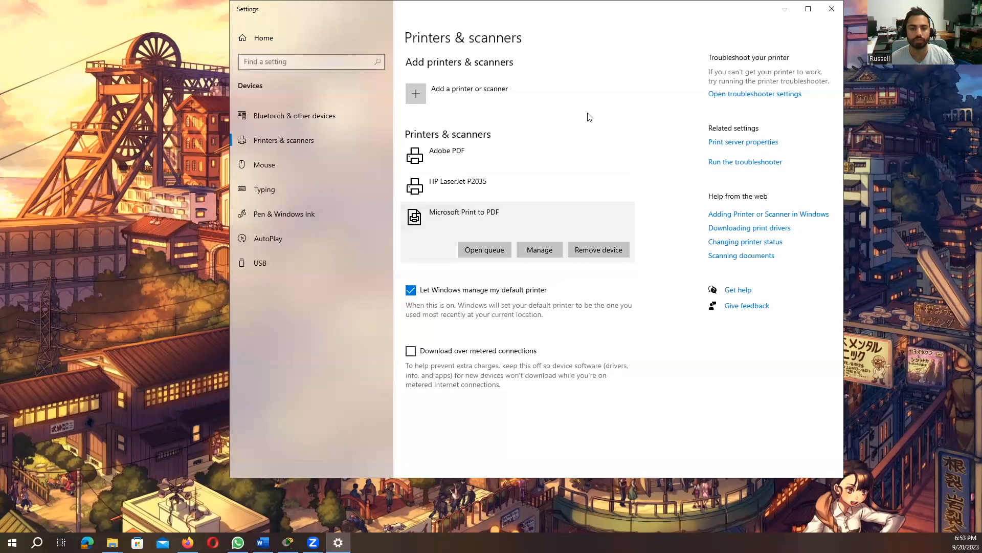
click(468, 96)
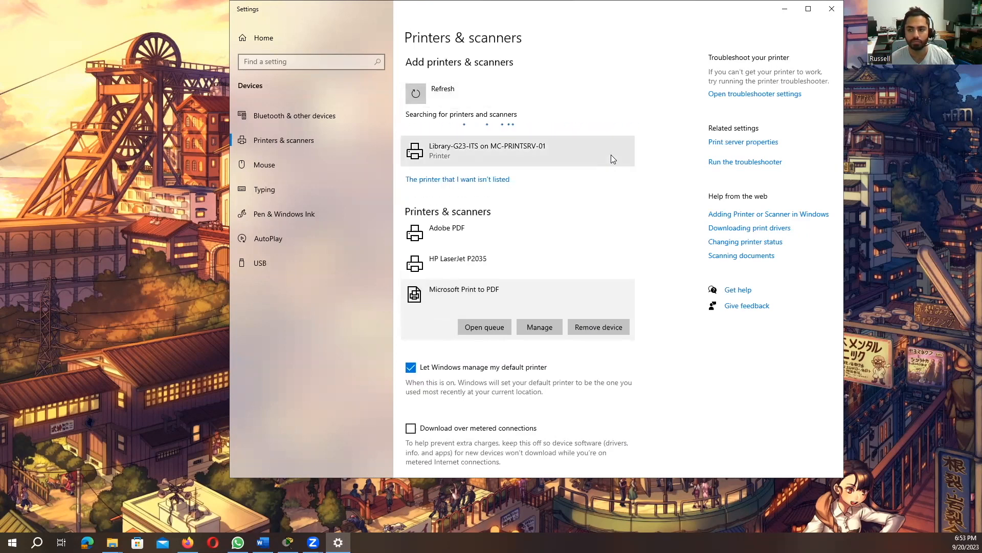
click(424, 184)
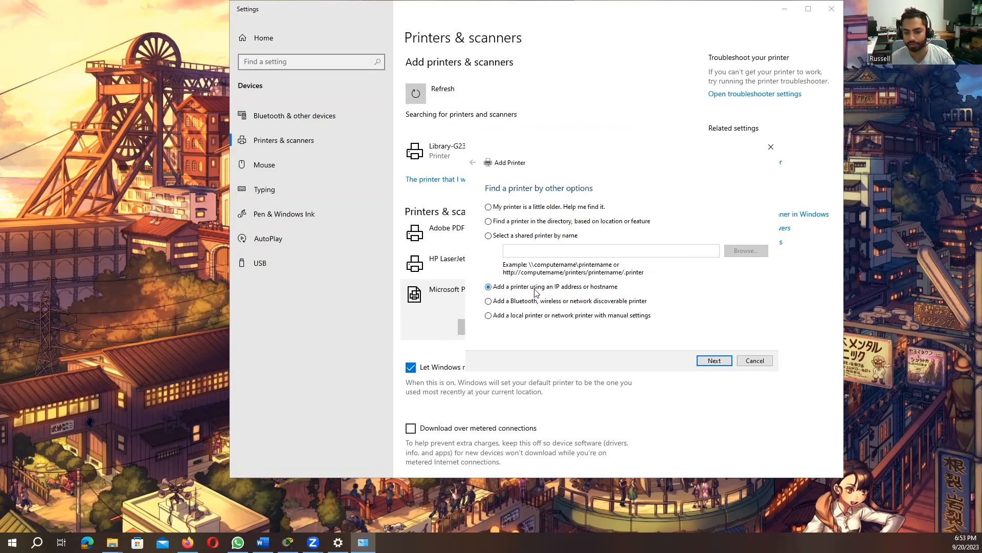
click(714, 360)
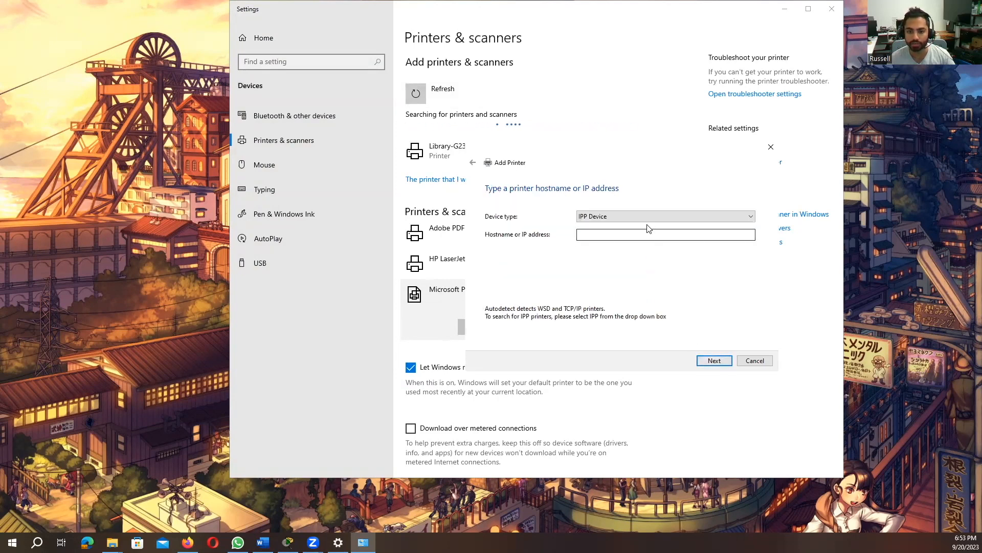
Set the device type to TCP/IP Device
click(650, 217)
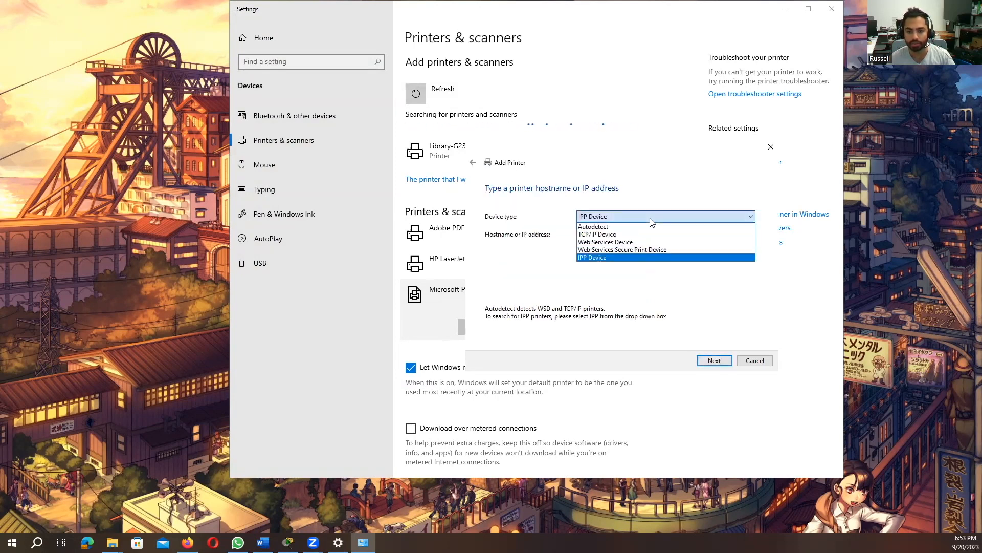
click(604, 235)
click(590, 237)
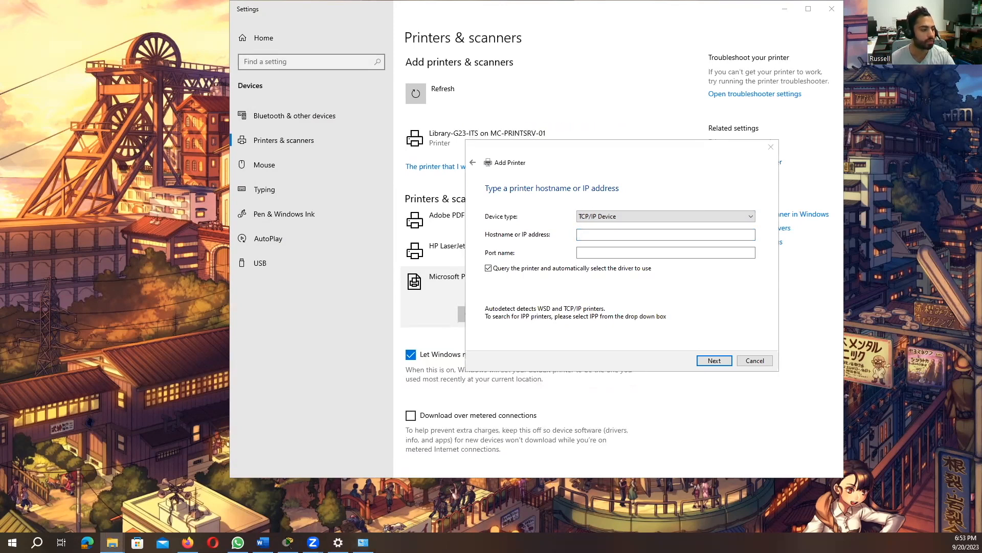
Enter 10.8.16.9 as the printer's hostname or IP address and continue
click(586, 233)
text(10.8)
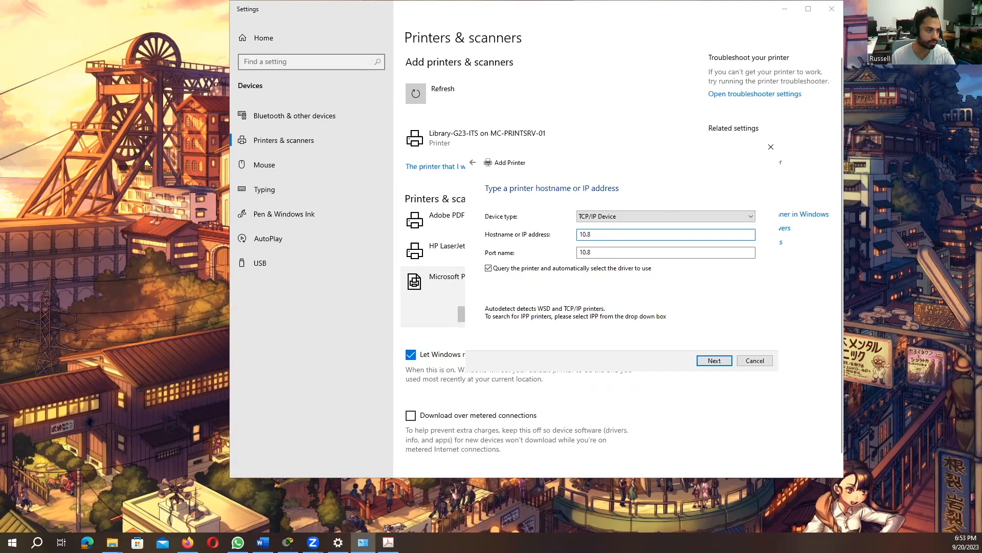
key(alt+Tab)
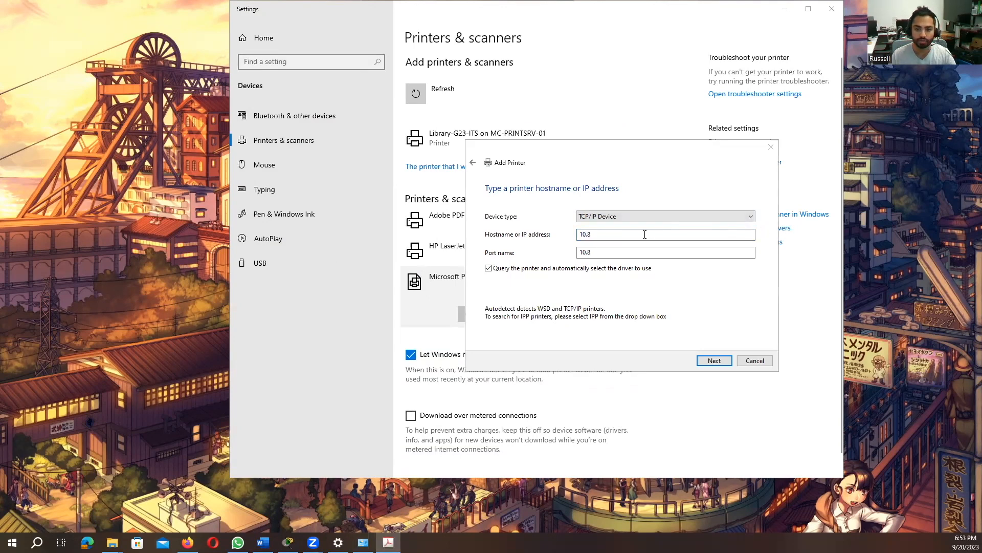
click(644, 235)
text(.16.9)
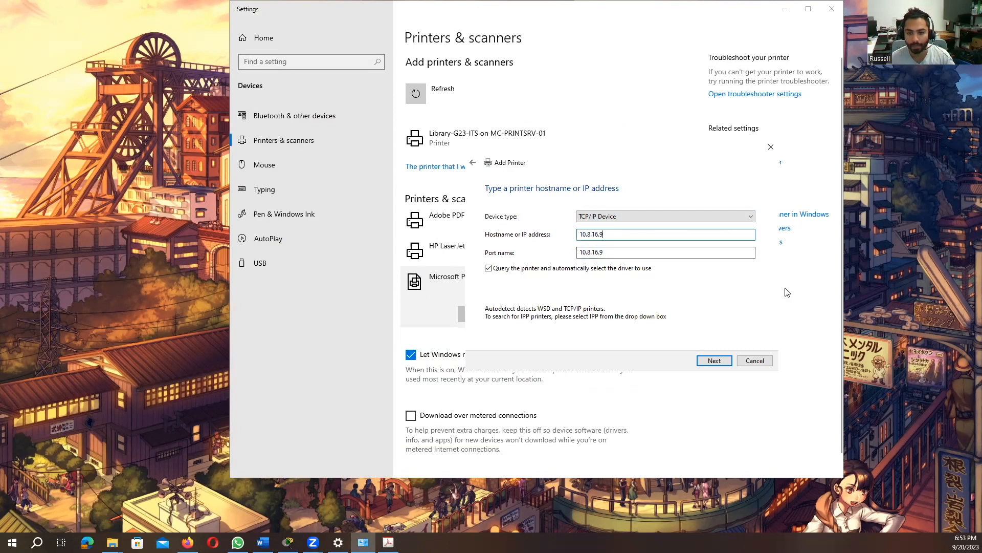
click(715, 360)
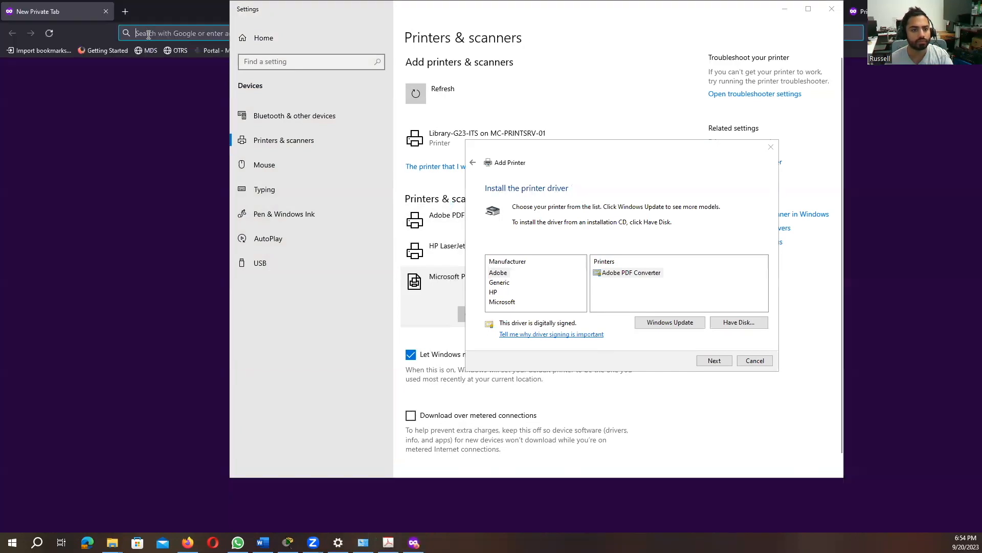
Open Google in the browser and search for canon ir adv 400 diver
click(149, 34)
text(google.com)
key(Return)
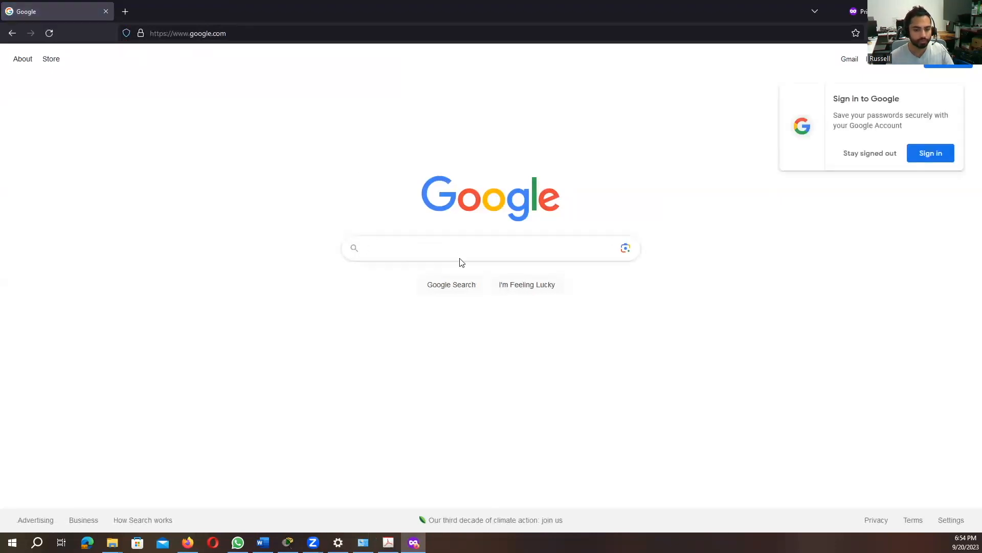
text(canon ir adv 400 diver)
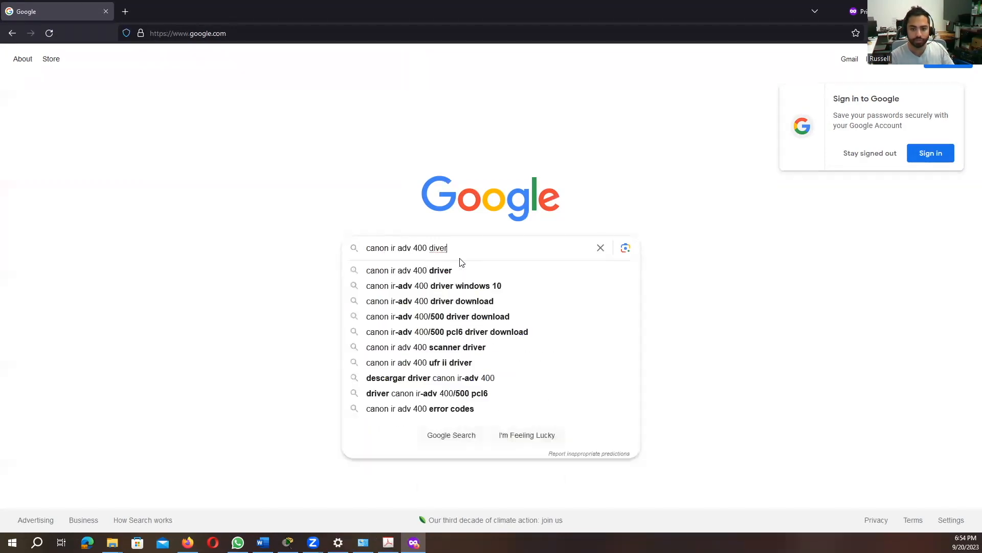
key(Return)
Open the Canon imageRUNNER ADVANCE 400iF support page and download Generic_Plus_UFRII_v2.72_Set-up_x64.exe from Software & Drivers
click(350, 215)
scroll(567, 275, down, 3)
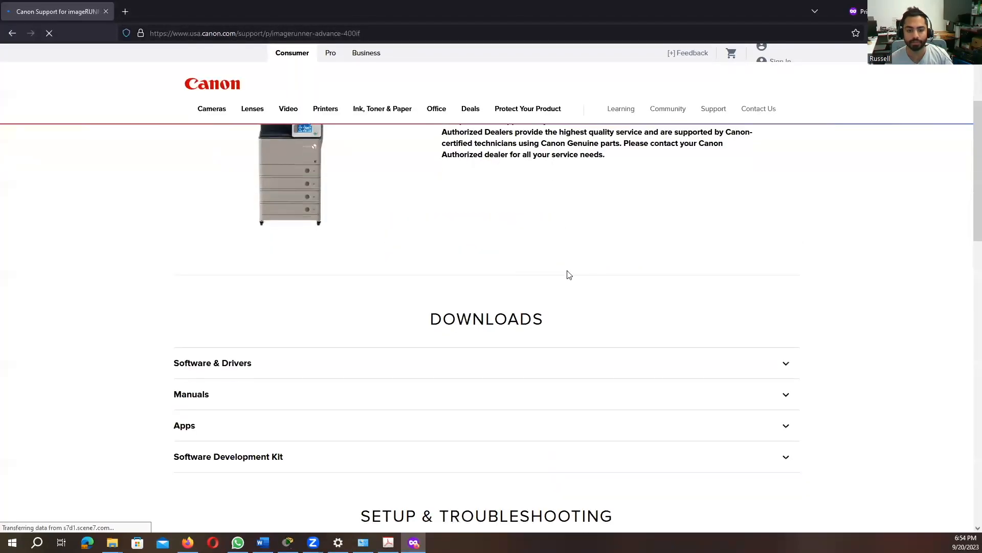
scroll(567, 275, down, 3)
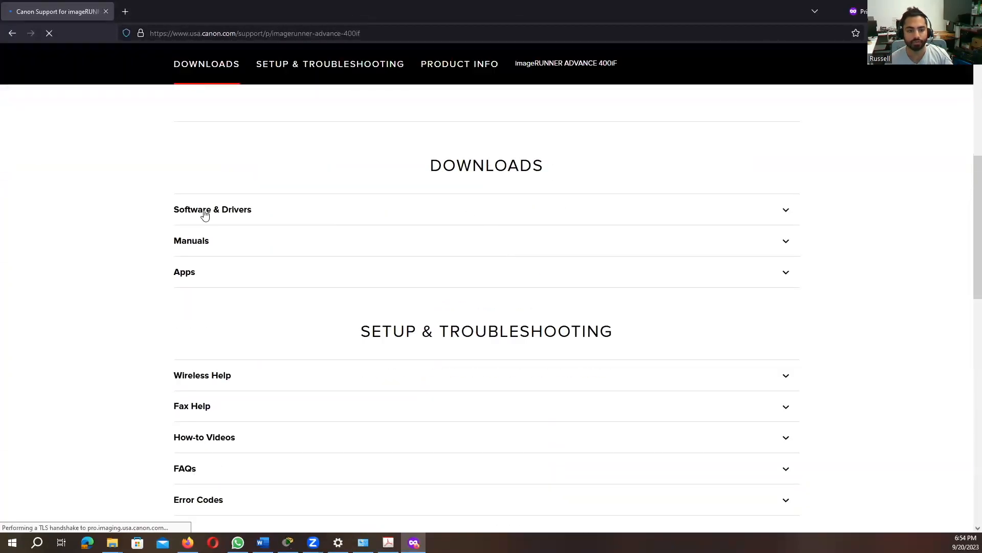
click(228, 245)
scroll(736, 345, down, 3)
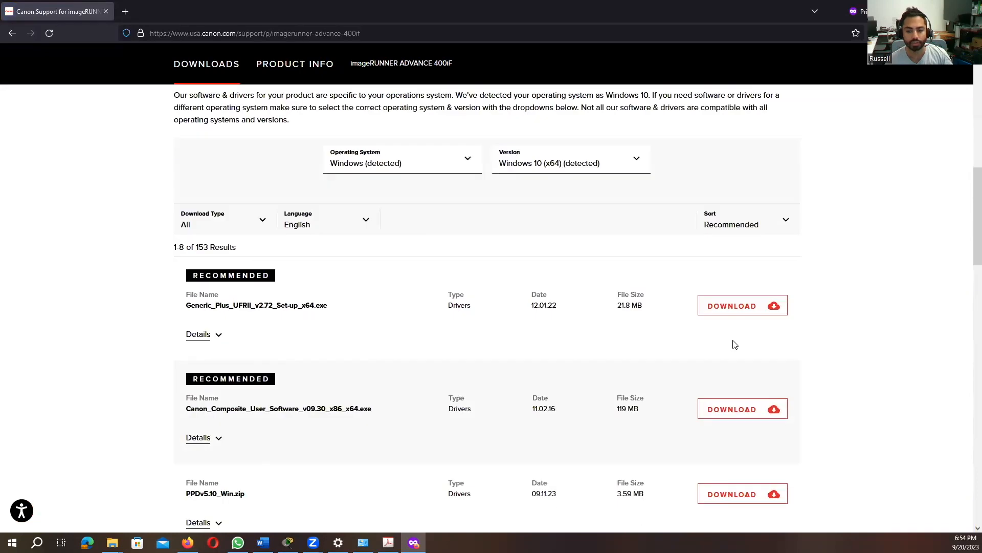
click(719, 306)
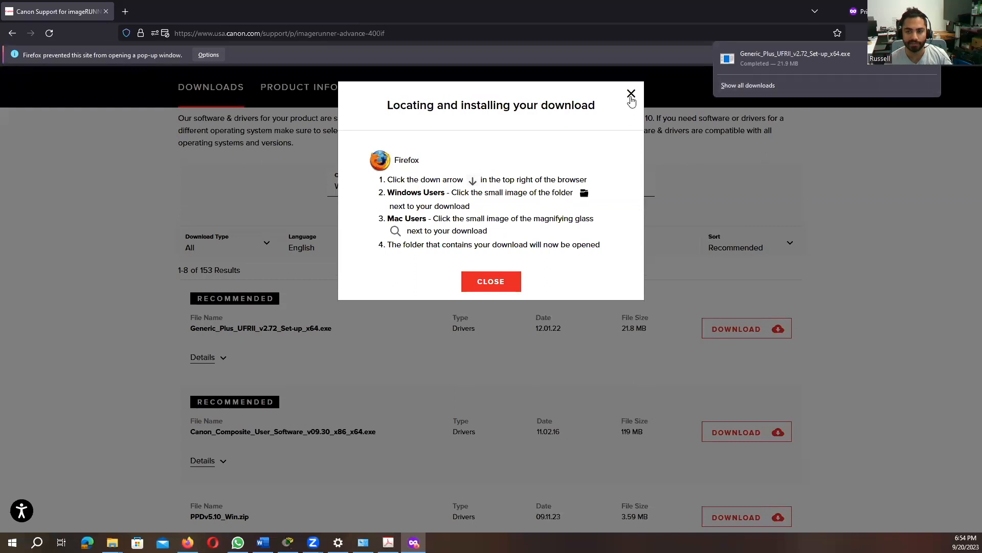
click(631, 97)
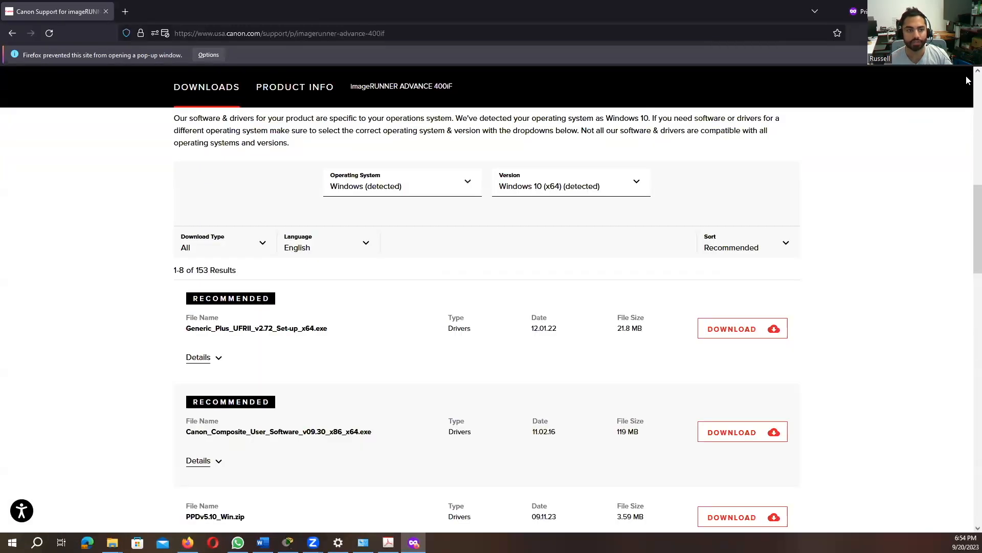
Try to install the printer driver from disk by browsing for the file, then close the dialogs
click(970, 11)
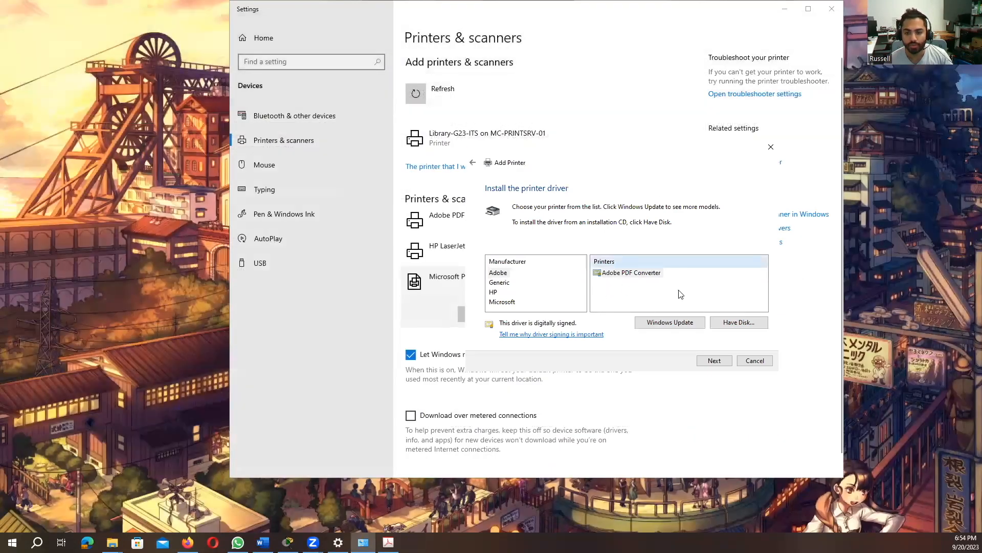
click(747, 323)
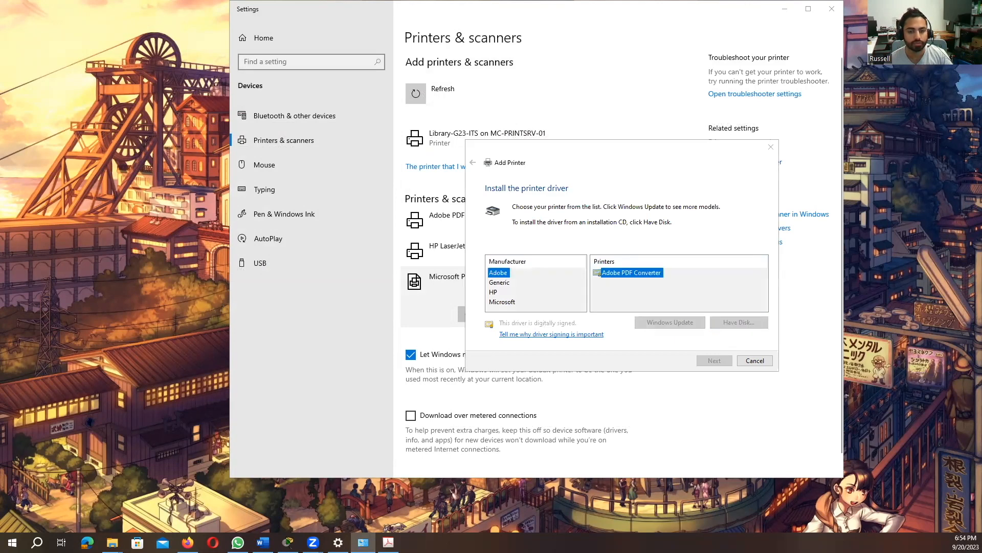
click(758, 233)
click(700, 169)
click(743, 173)
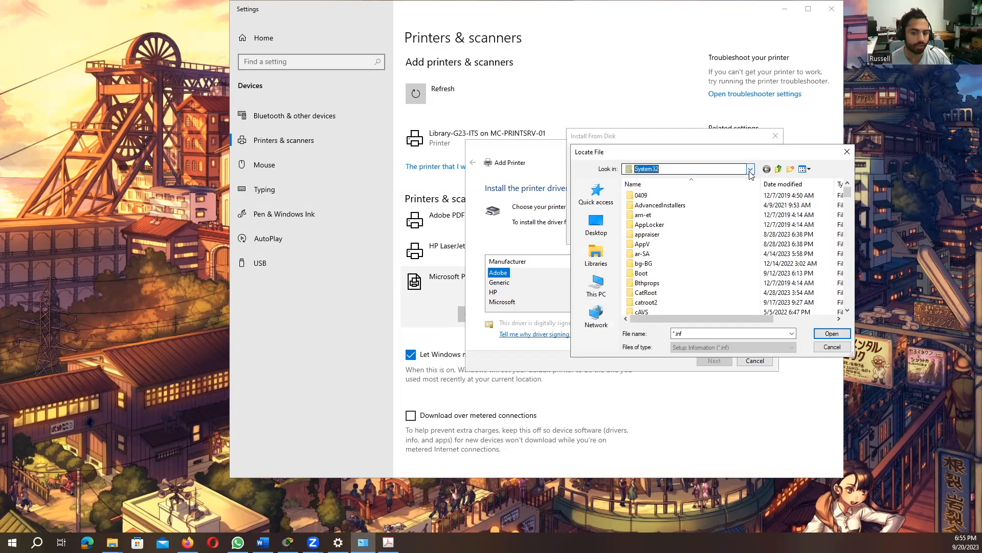
click(750, 169)
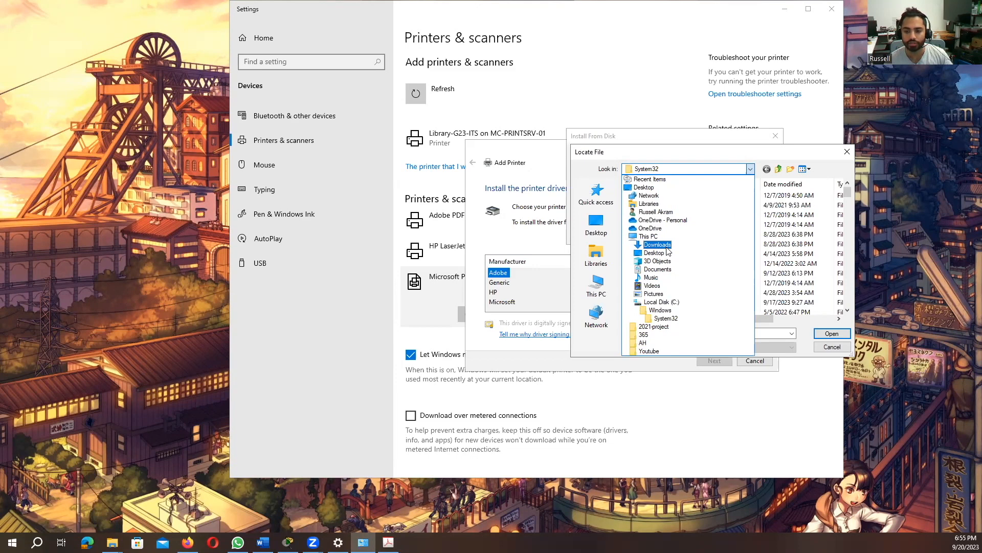
click(788, 141)
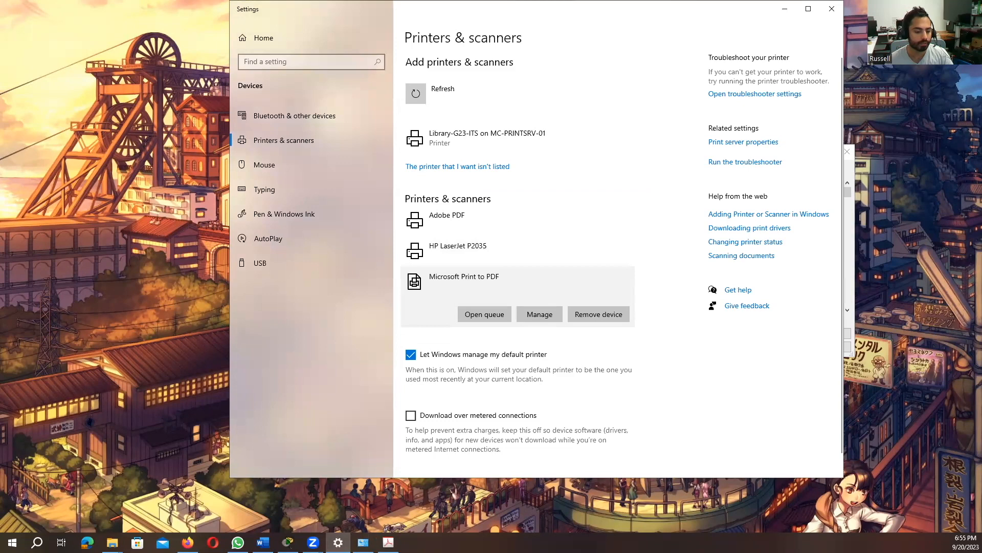
Open a new private Firefox window and go to Google
right_click(188, 542)
click(230, 447)
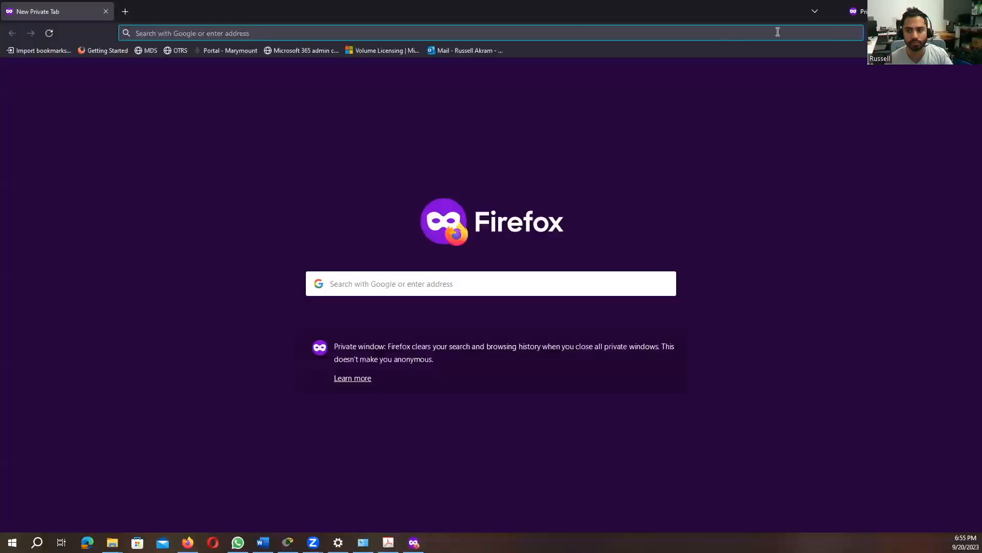
click(753, 33)
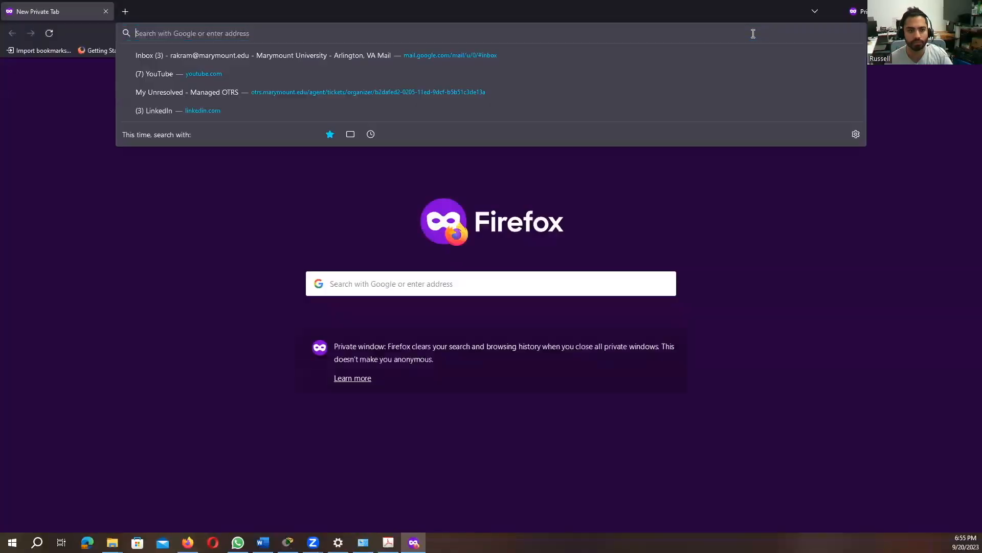
text(google.com)
key(Return)
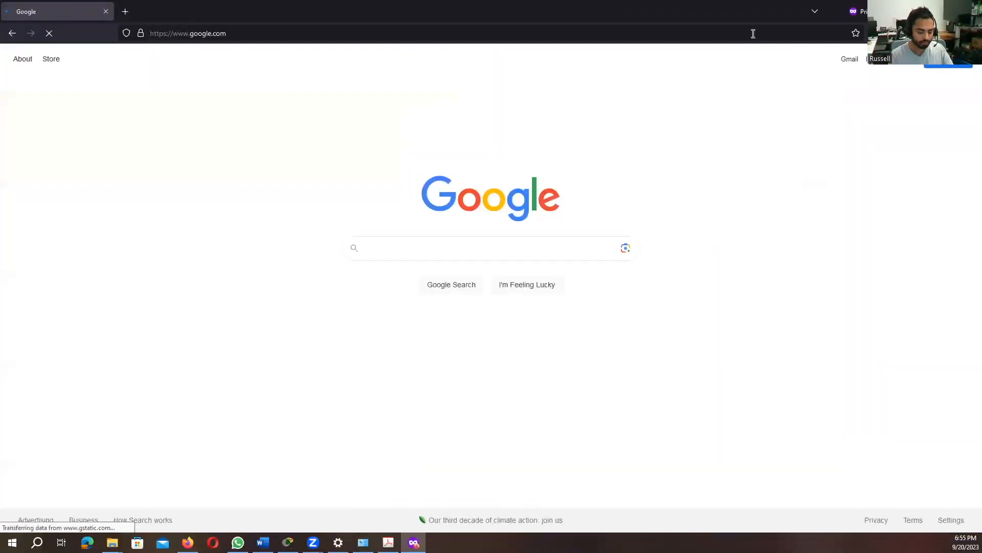
Search Google for canon ir adv 400 driver and open the Canon imageRUNNER ADVANCE 400iF support page
text(canon ir adv 400 driver)
key(Return)
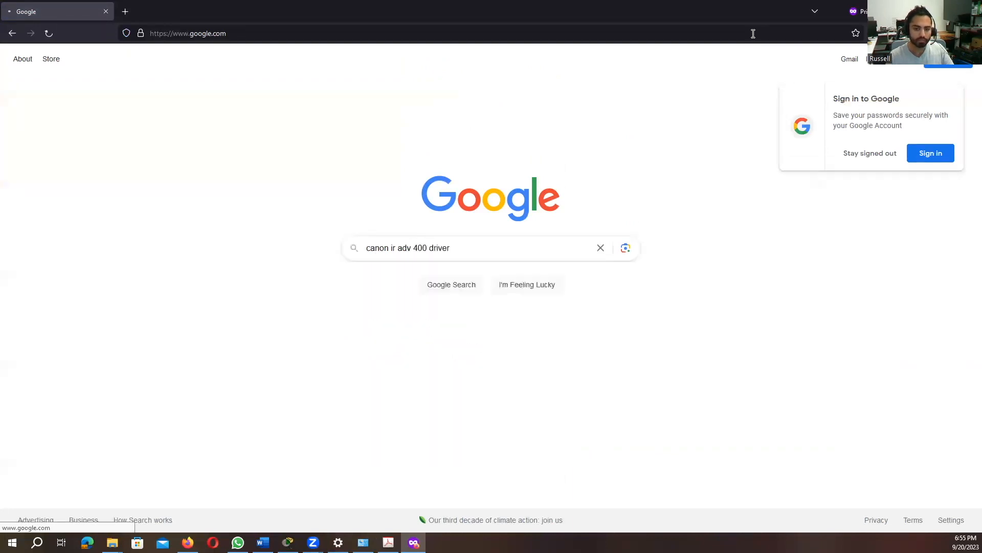
click(205, 169)
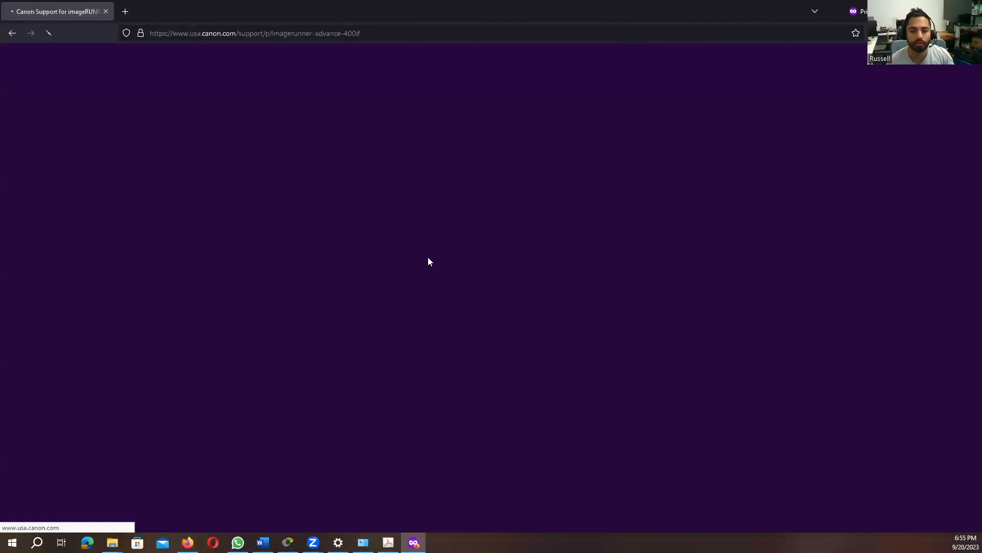
Download Generic_Plus_UFRII_v2.72_Set-up_x64.exe from Software & Drivers and extract it into the Downloads folder
scroll(552, 376, down, 5)
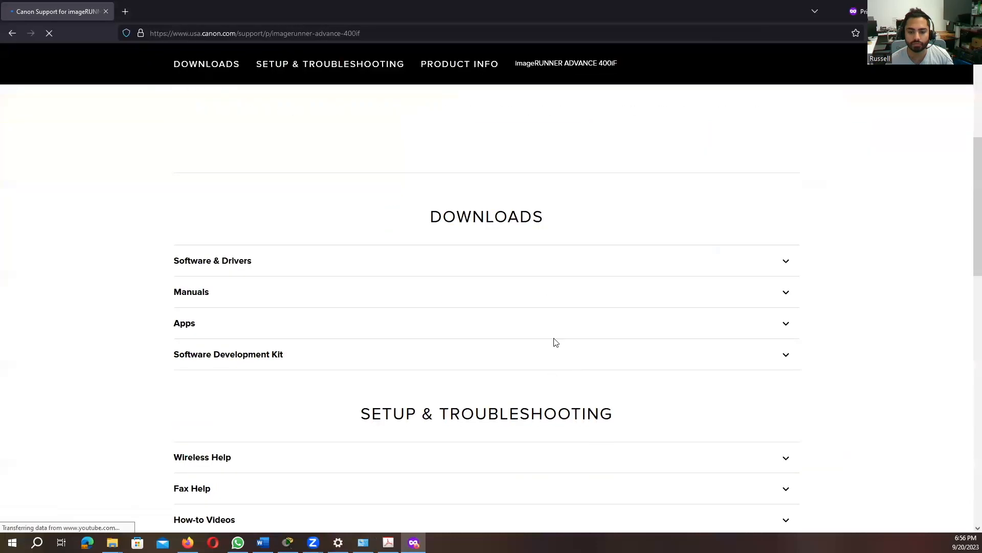
click(543, 307)
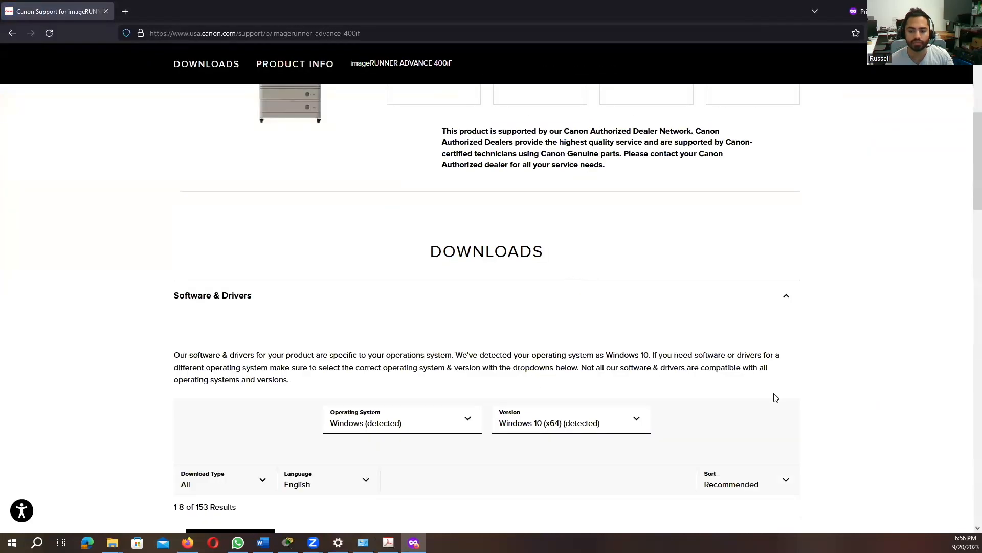
scroll(776, 398, down, 3)
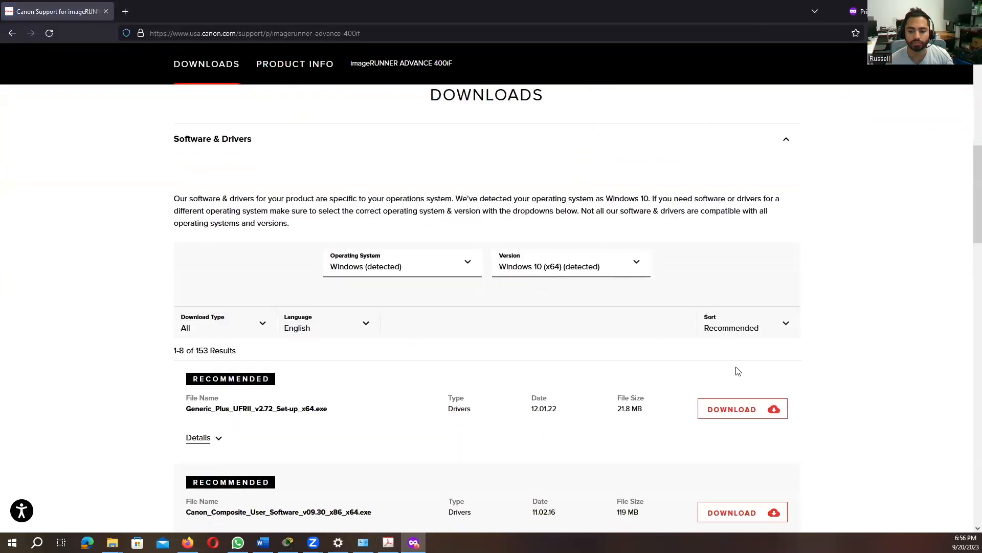
click(706, 410)
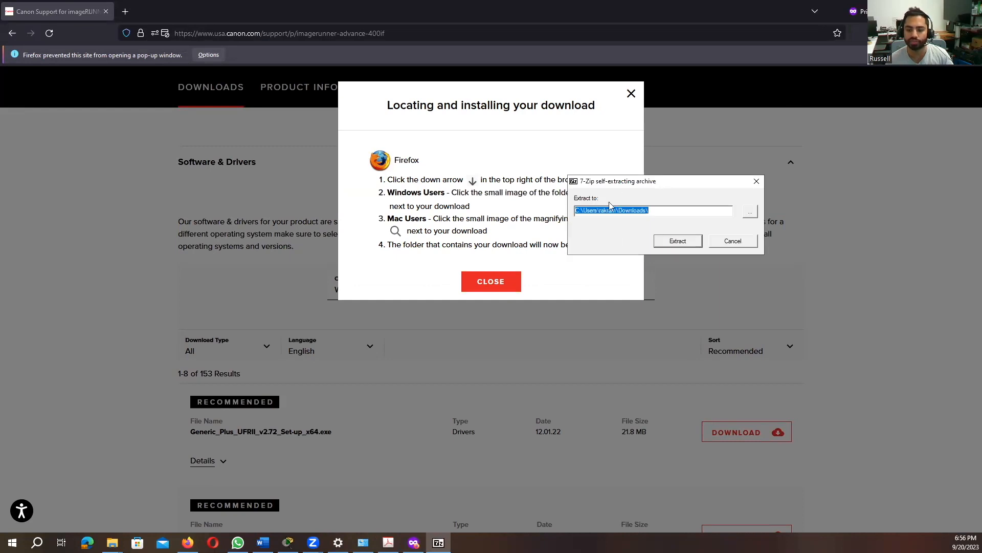
click(676, 242)
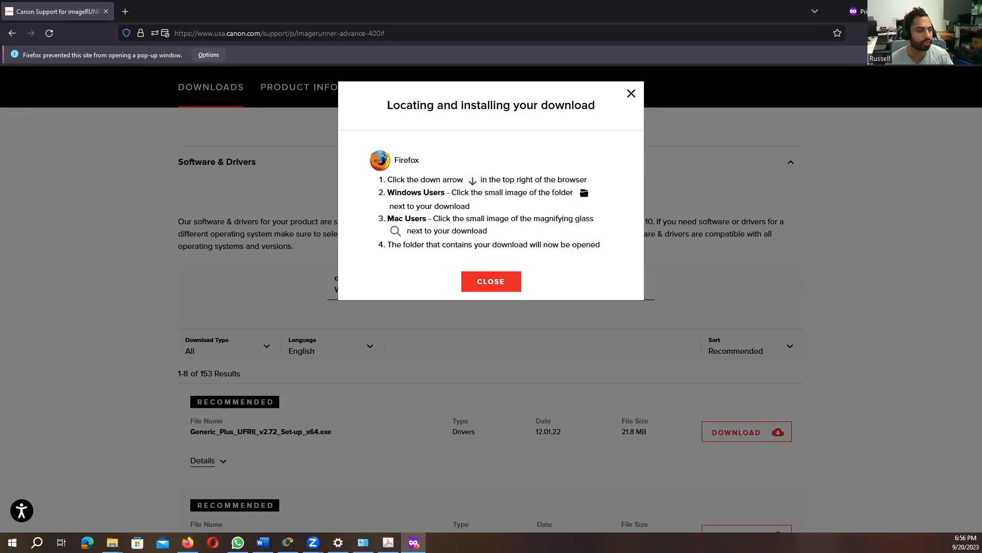
click(631, 94)
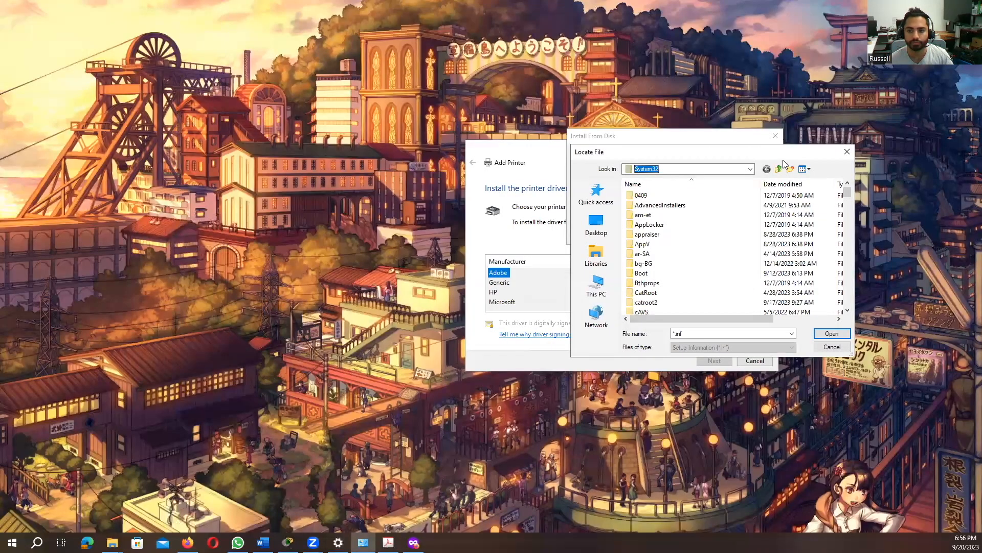
Install the driver from disk using CNLB0MA64.INF in the Driver folder of Generic_Plus_UFRII_v2.72_Set-up_x64 in Downloads
click(750, 169)
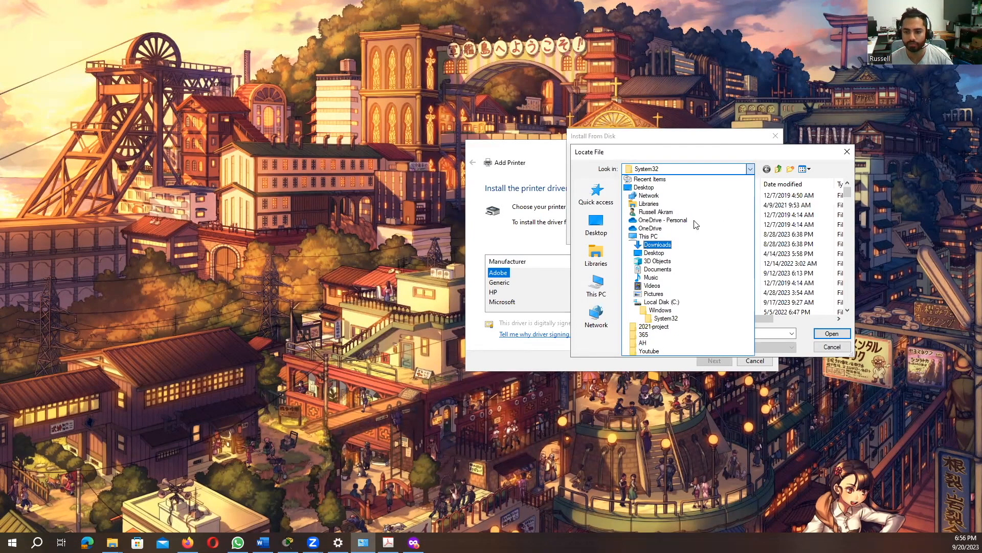
click(696, 247)
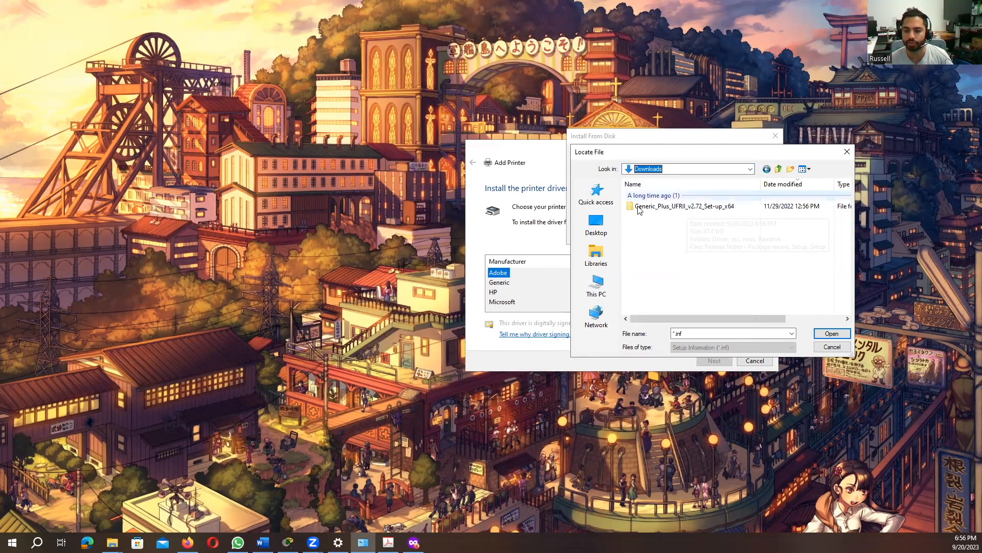
double_click(668, 208)
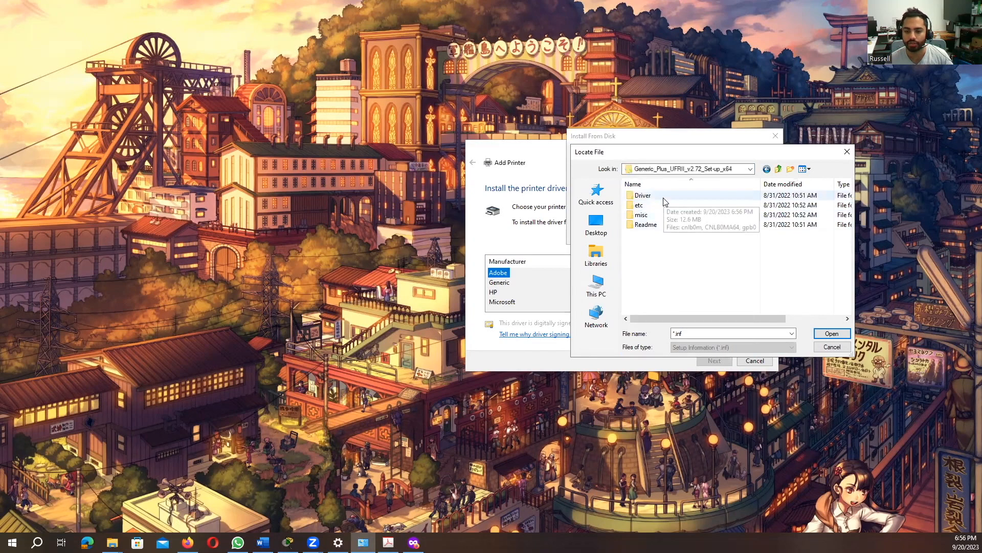
click(664, 197)
double_click(664, 202)
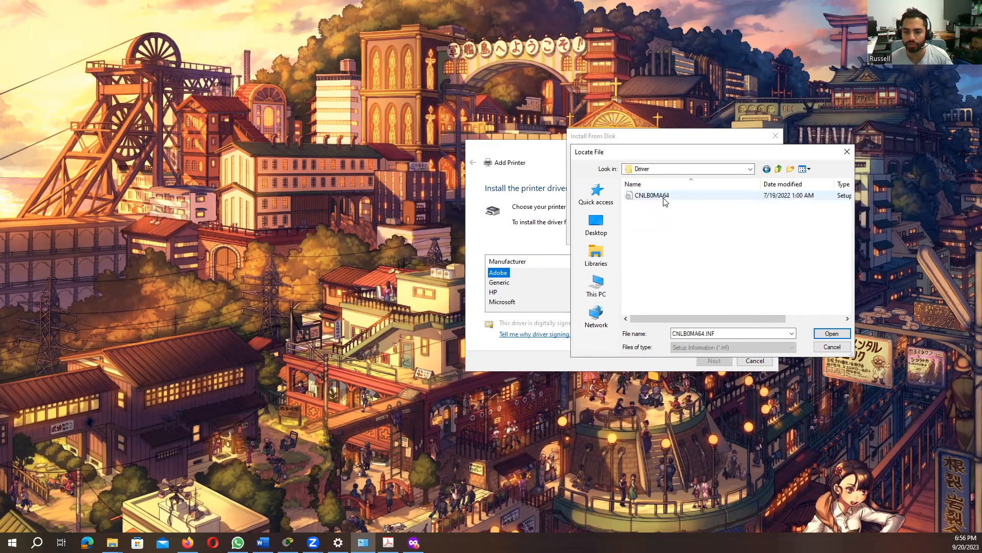
click(666, 198)
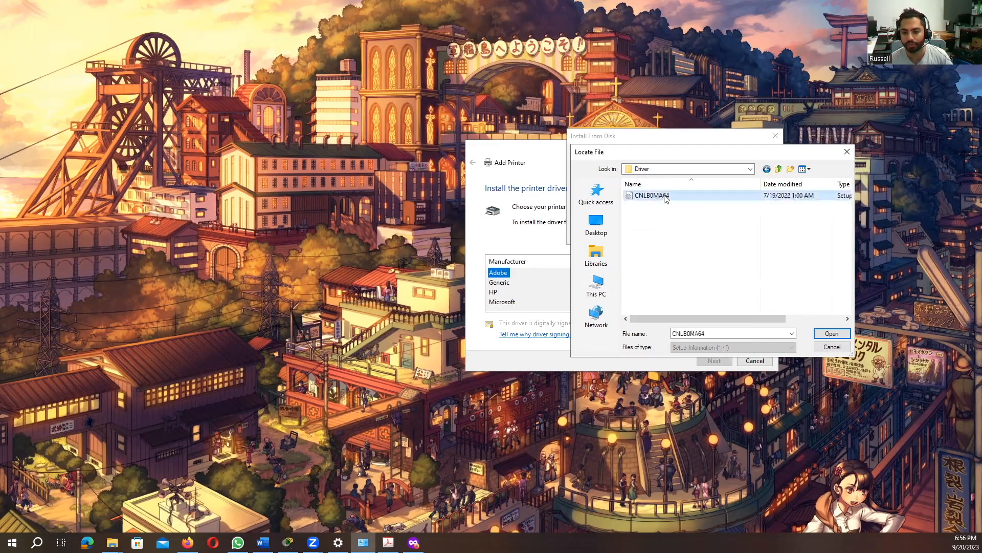
click(832, 333)
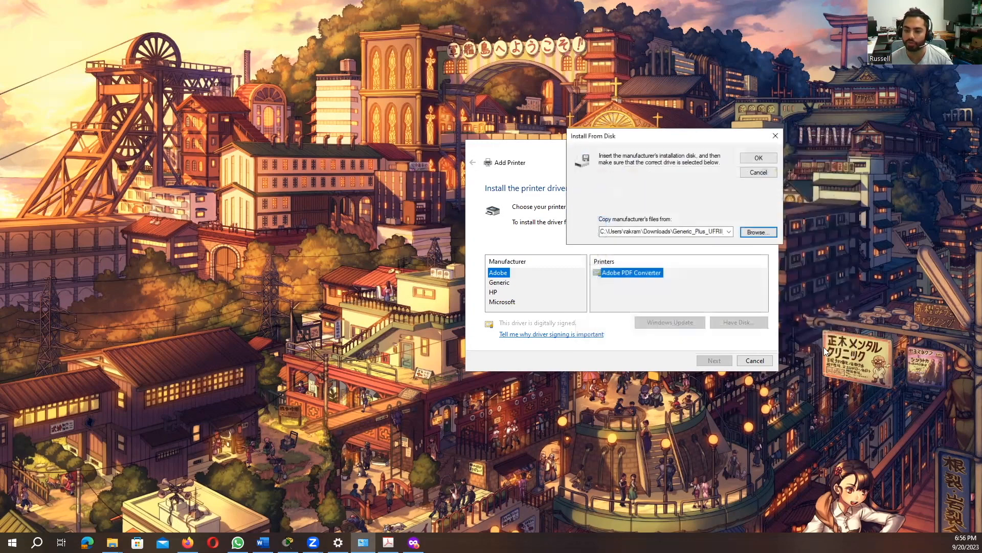
click(758, 158)
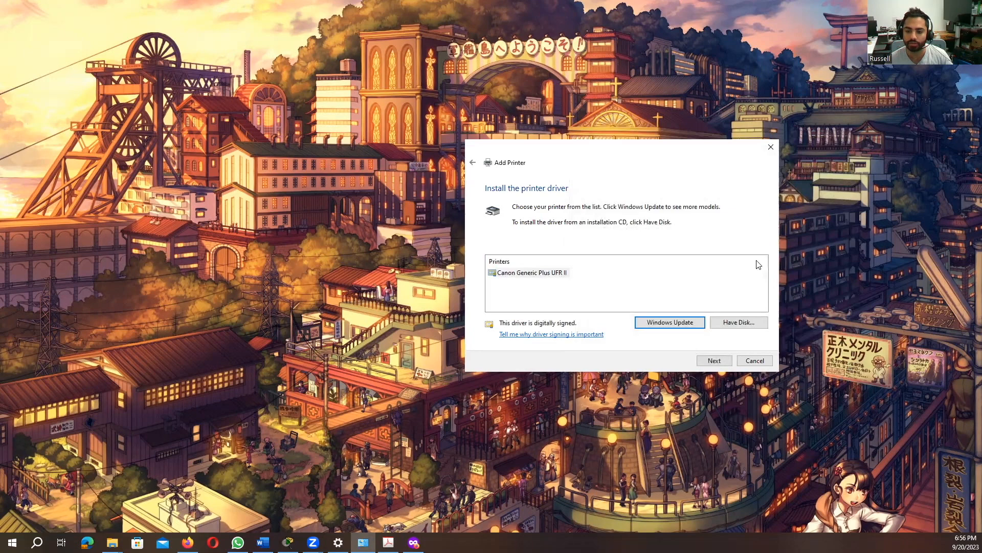
Continue with the Canon Generic Plus UFR II driver, name the printer Canon, and choose not to share it
click(713, 360)
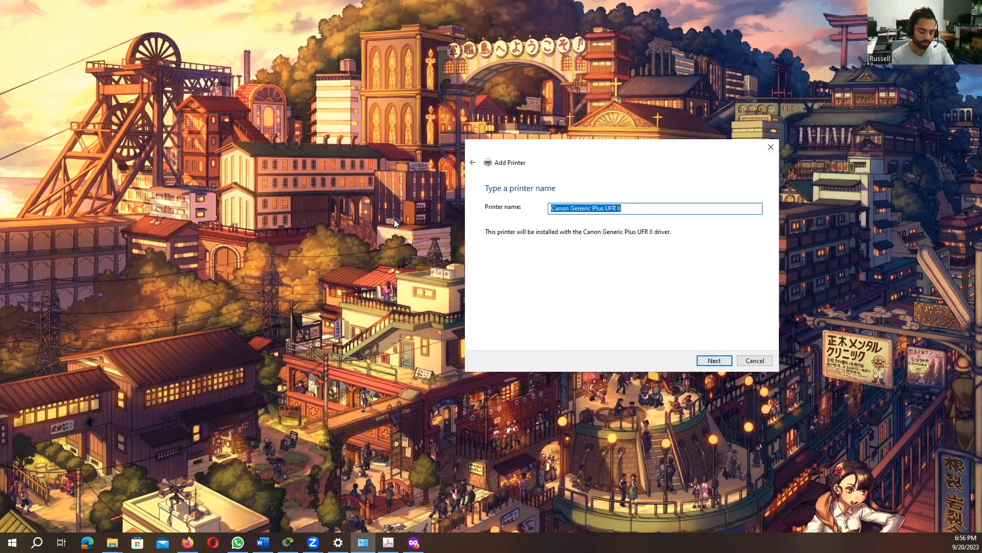
key(BackSpace)
text(Canon)
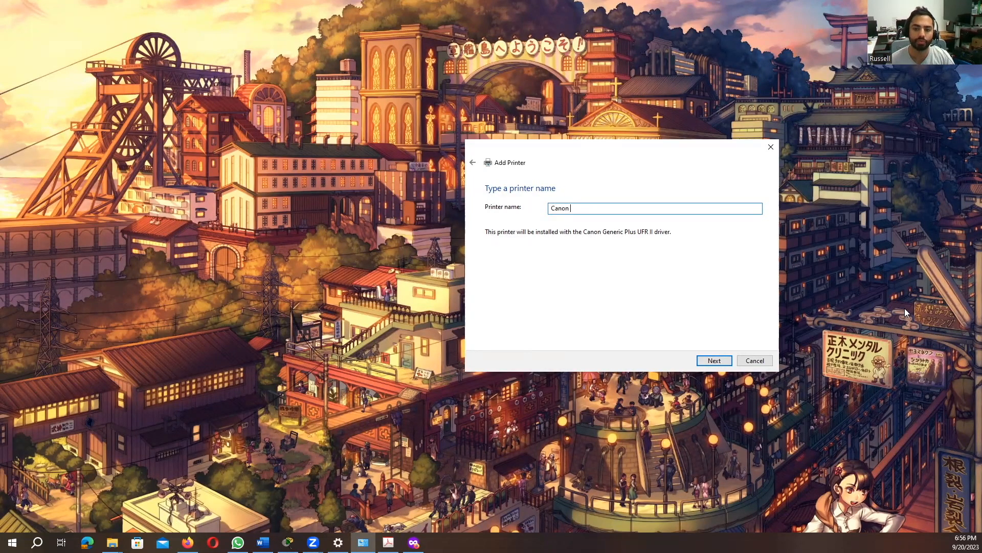
click(703, 360)
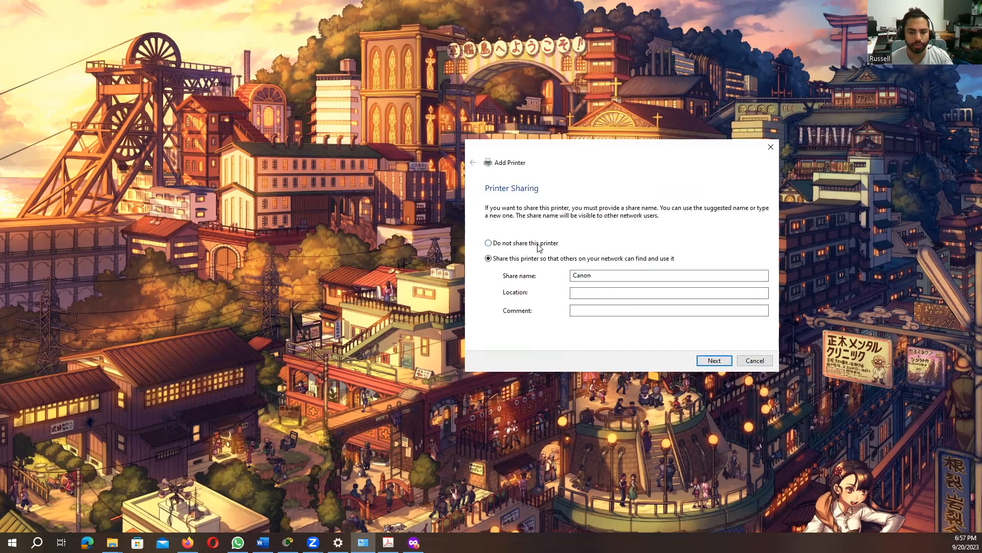
click(491, 244)
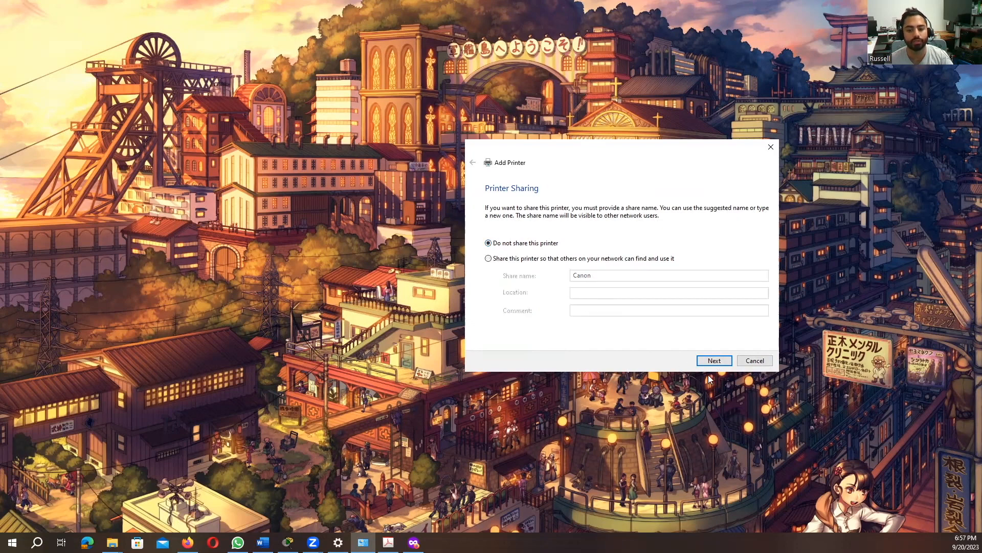
click(714, 361)
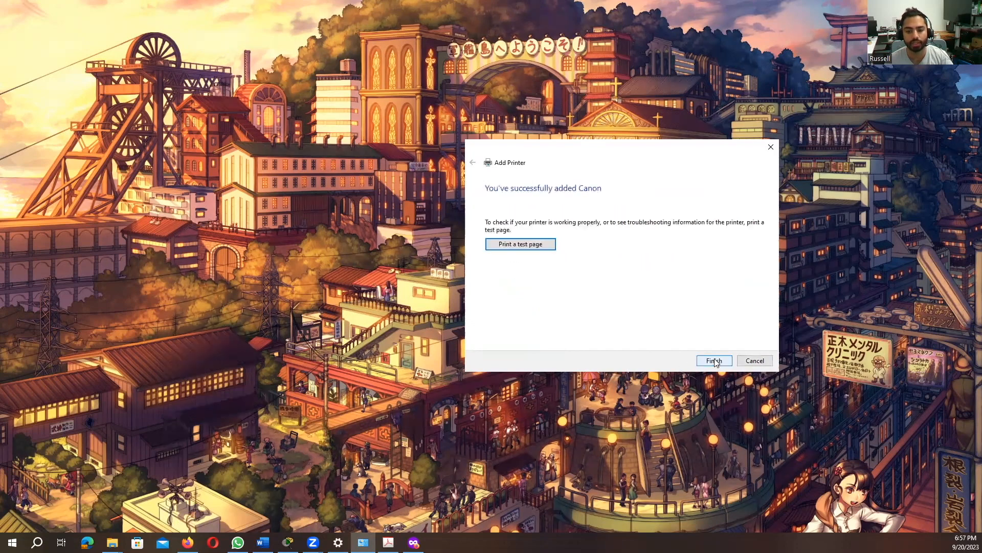
Print a test page, close the test page notice, and finish adding the printer
click(522, 247)
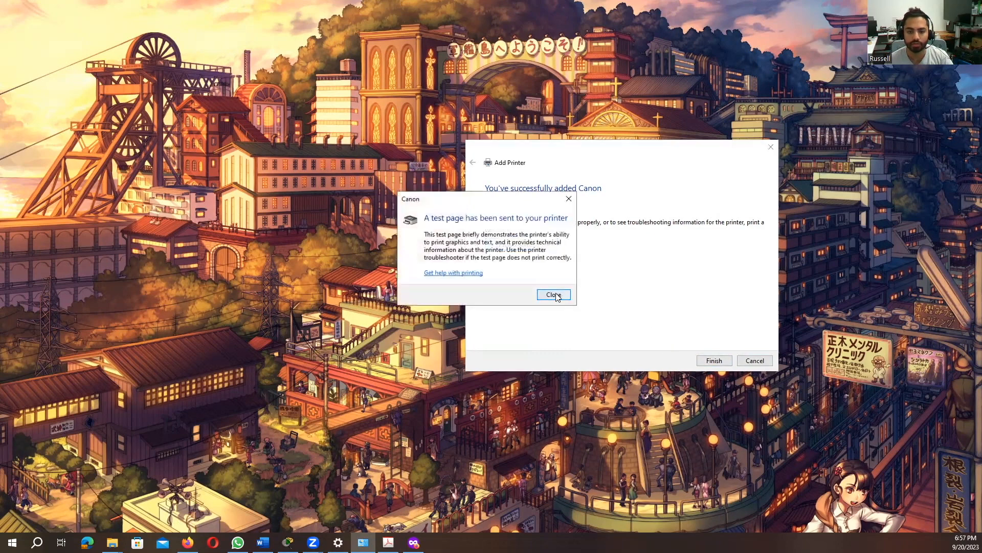
click(558, 296)
click(713, 361)
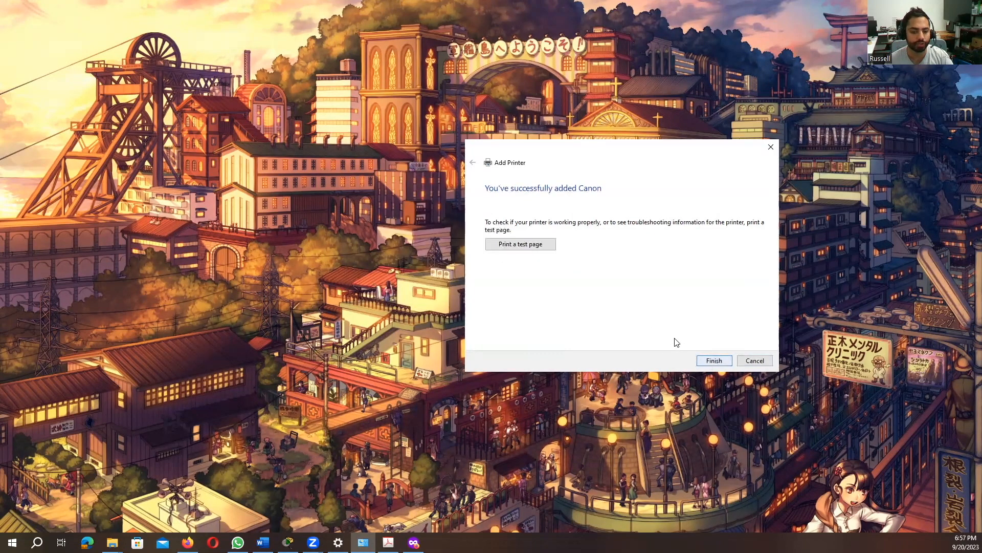